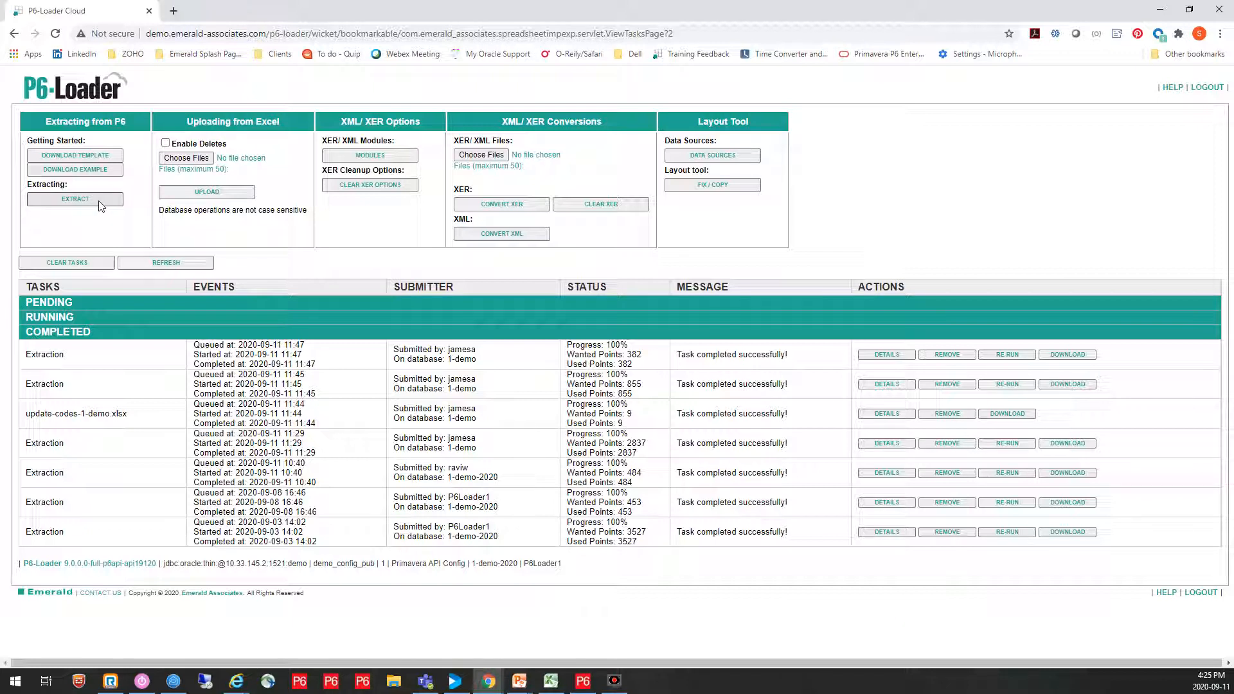
Start a new P6 data extraction and include the ActivityCodeTypeUsage module
left_click(100, 204)
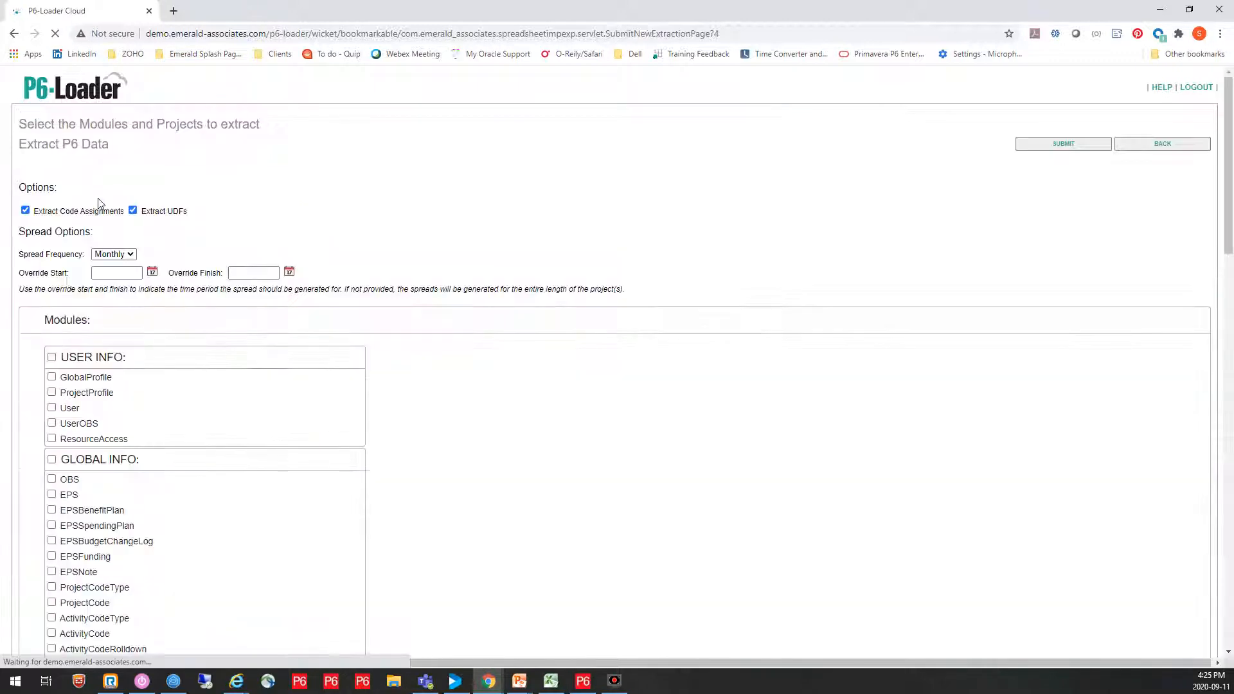
scroll(526, 402, "down", 1)
scroll(517, 398, "down", 10)
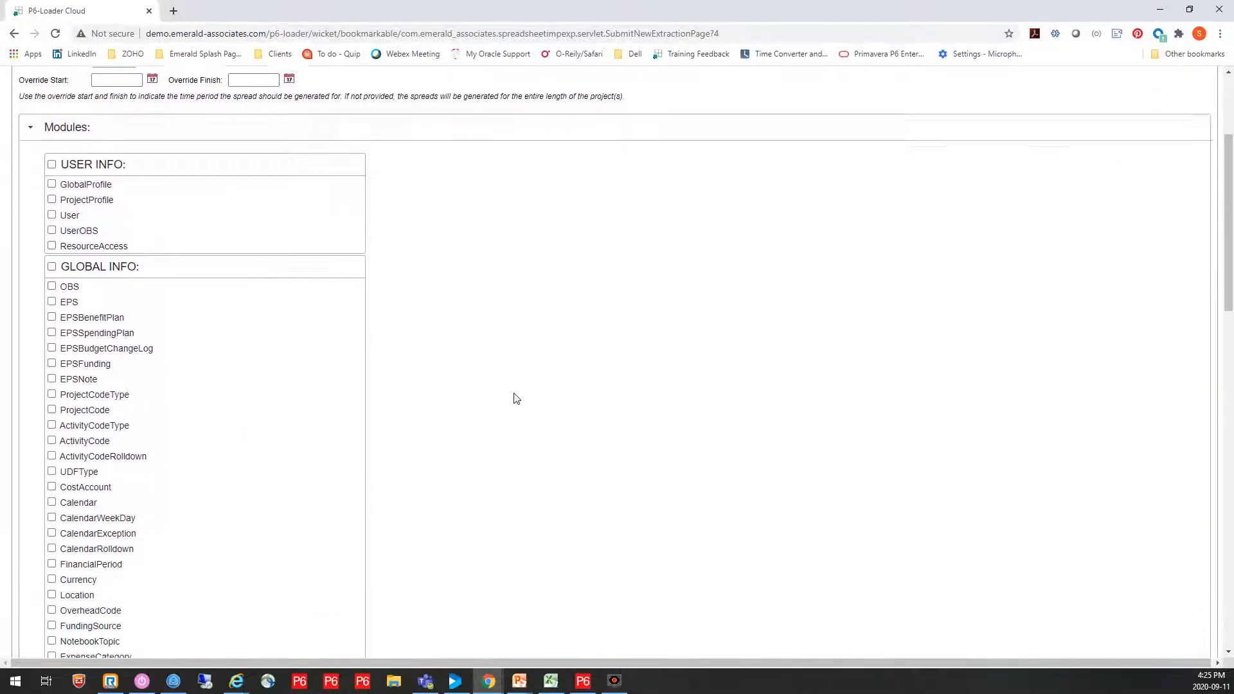
scroll(511, 395, "down", 2)
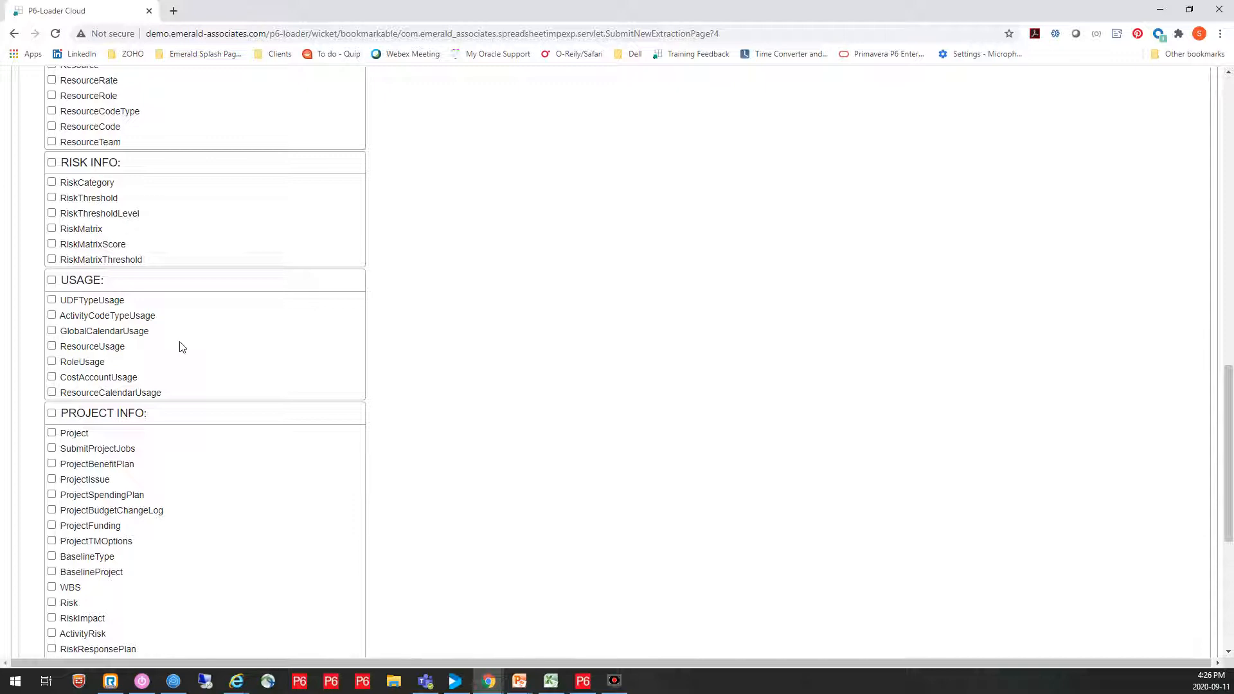
left_click(53, 315)
scroll(422, 328, "down", 5)
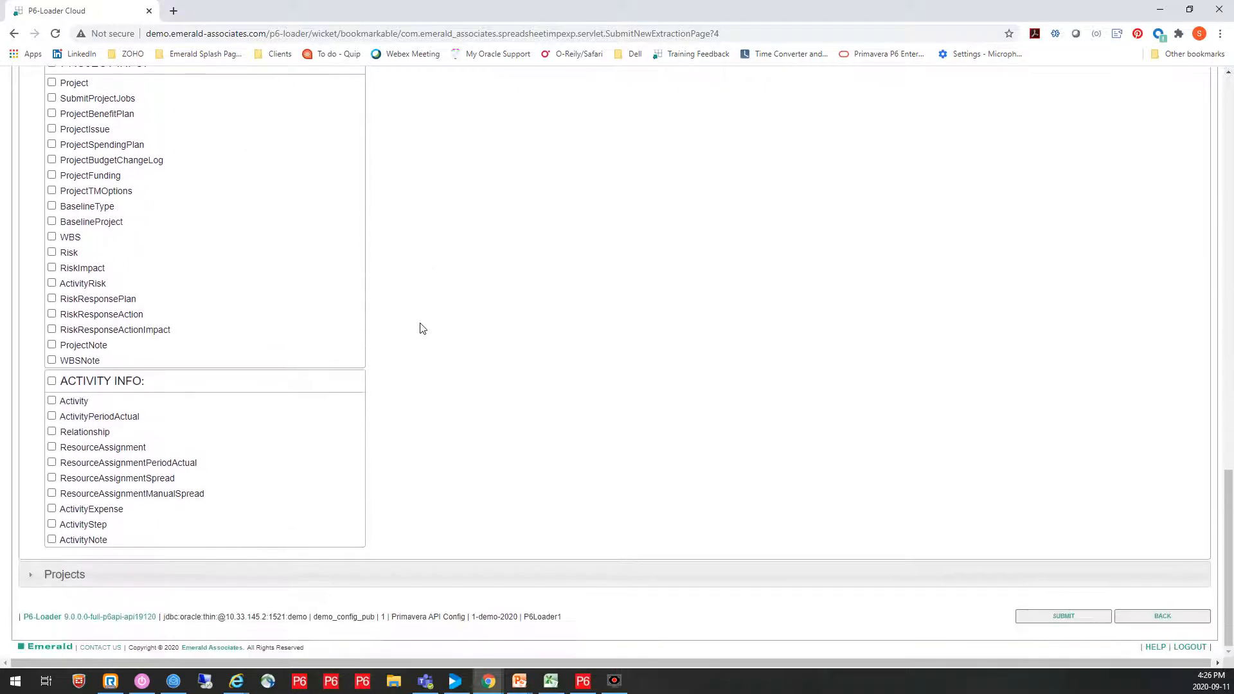
Include the 1-EAI-TOOLS, 2-EAI-DPT, 6-TRAIN and TESTING project folders and submit the extraction
left_click(184, 576)
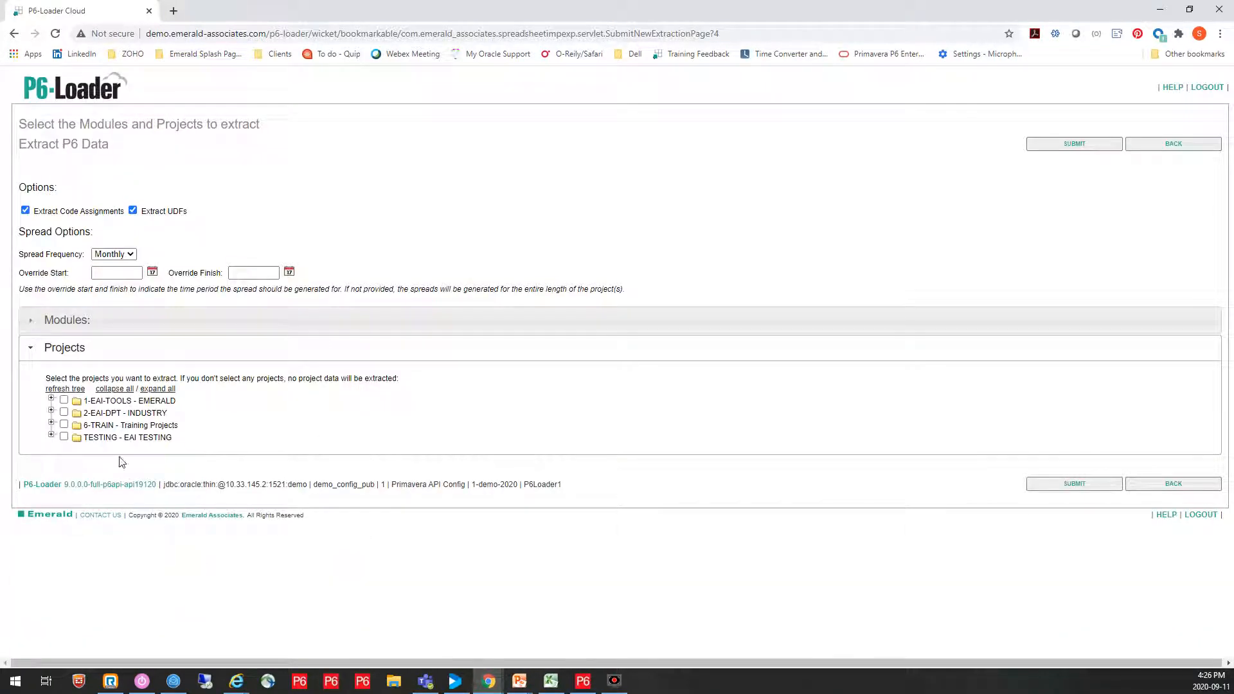
left_click(63, 400)
left_click(64, 412)
left_click(63, 424)
left_click(65, 437)
left_click(1086, 146)
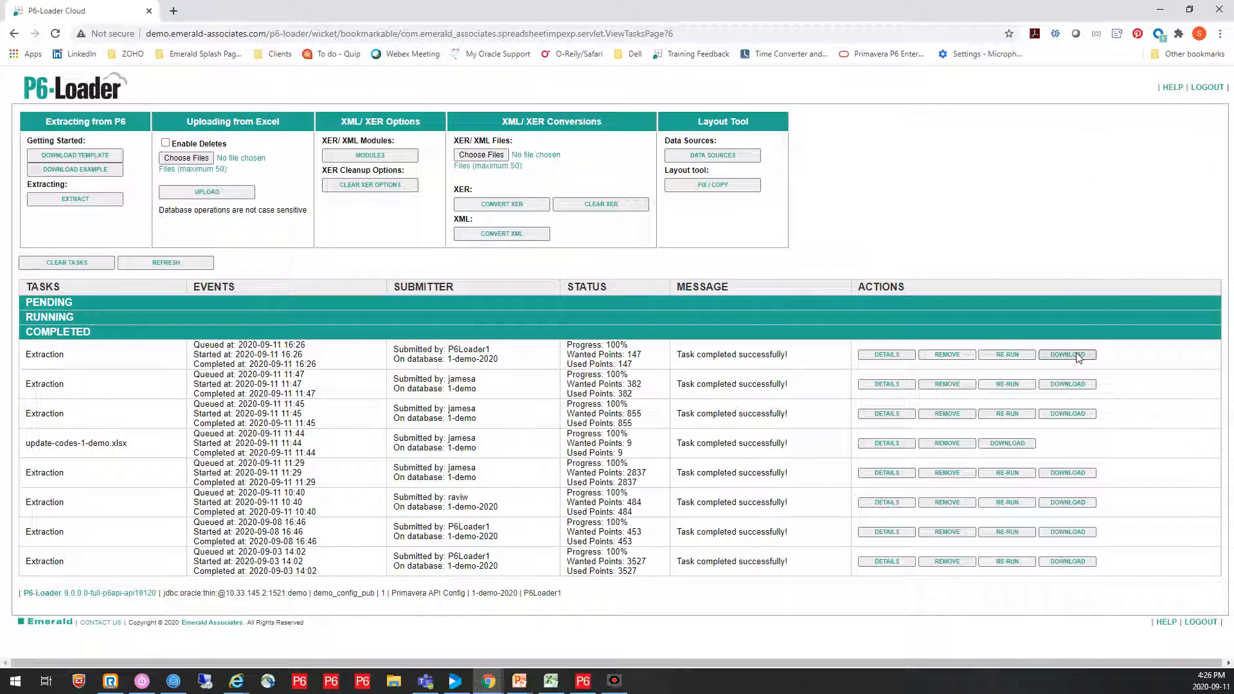
Switch to the extracted workbook in Excel and autofit all column widths on the ActivityCodeTypeUsage sheet
left_click(549, 685)
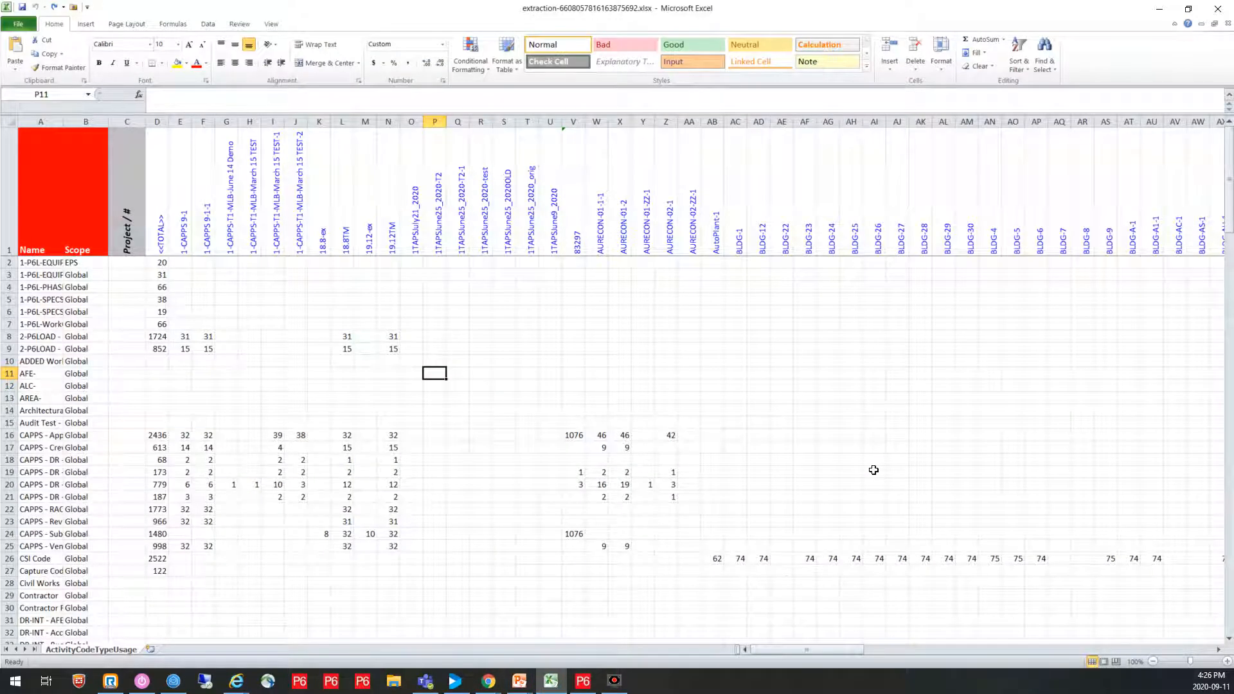
left_click(10, 123)
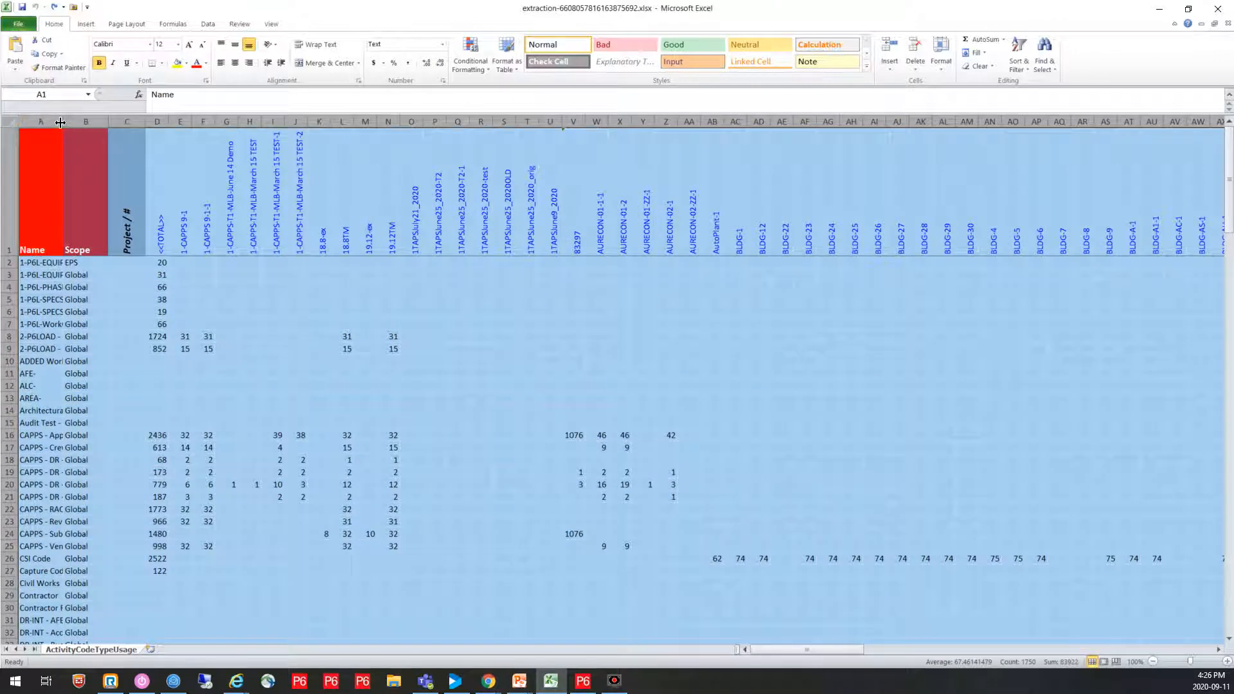
double_click(60, 122)
left_click(628, 310)
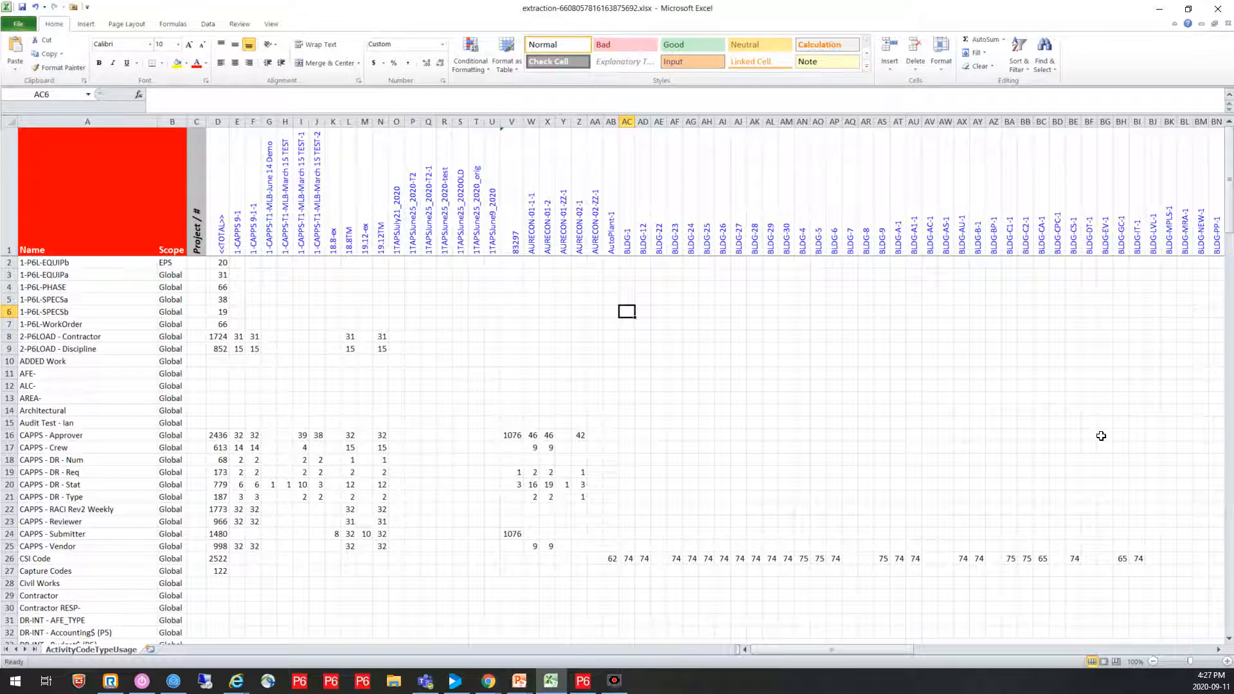
Examine the activity code usage counts across all project columns and down the full list of code names
left_click(1147, 649)
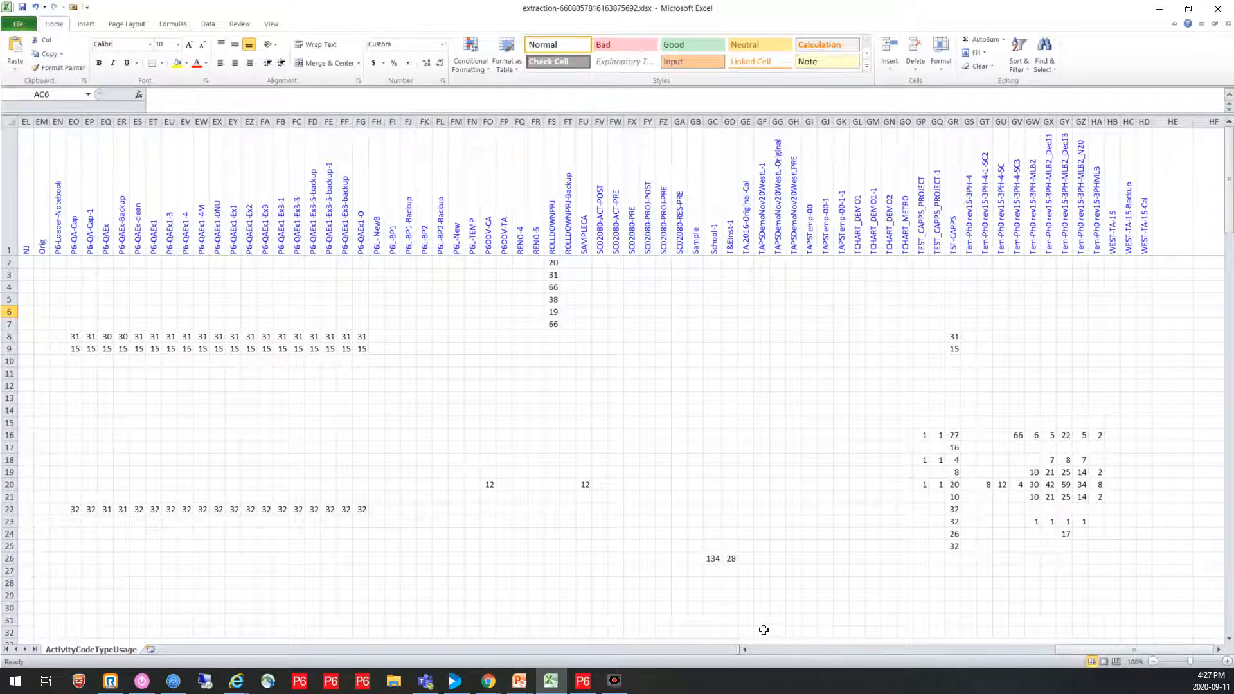
left_click(762, 649)
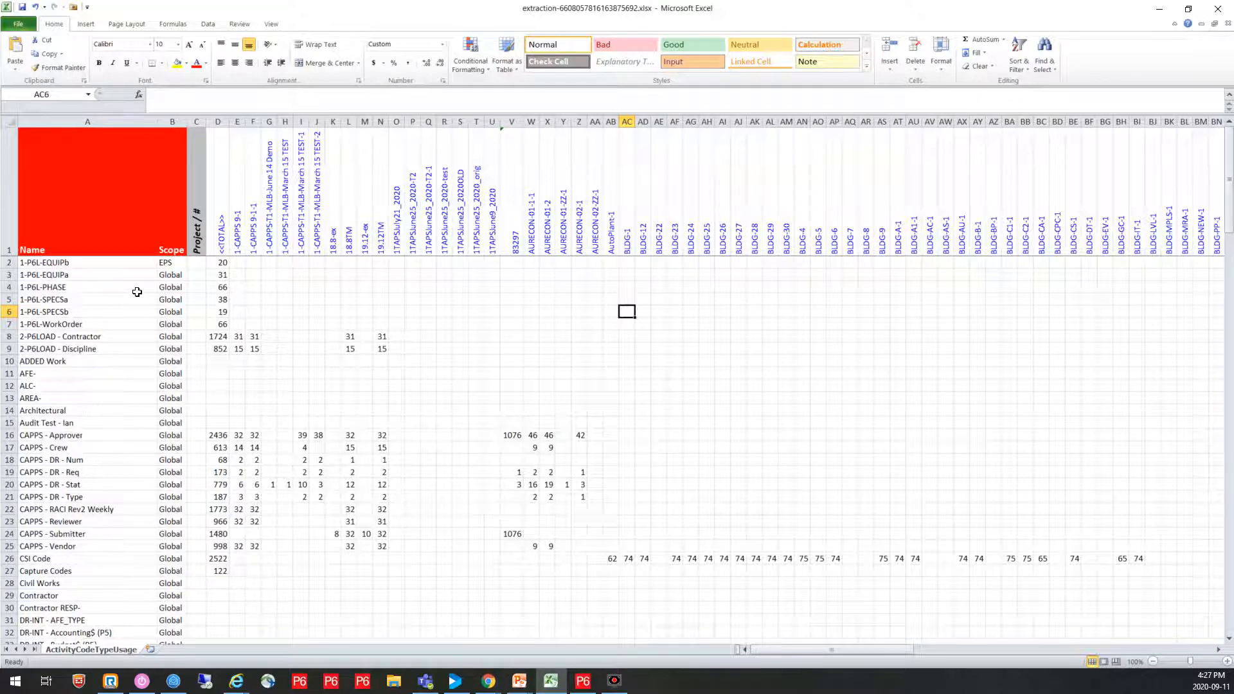
scroll(103, 350, "down", 8)
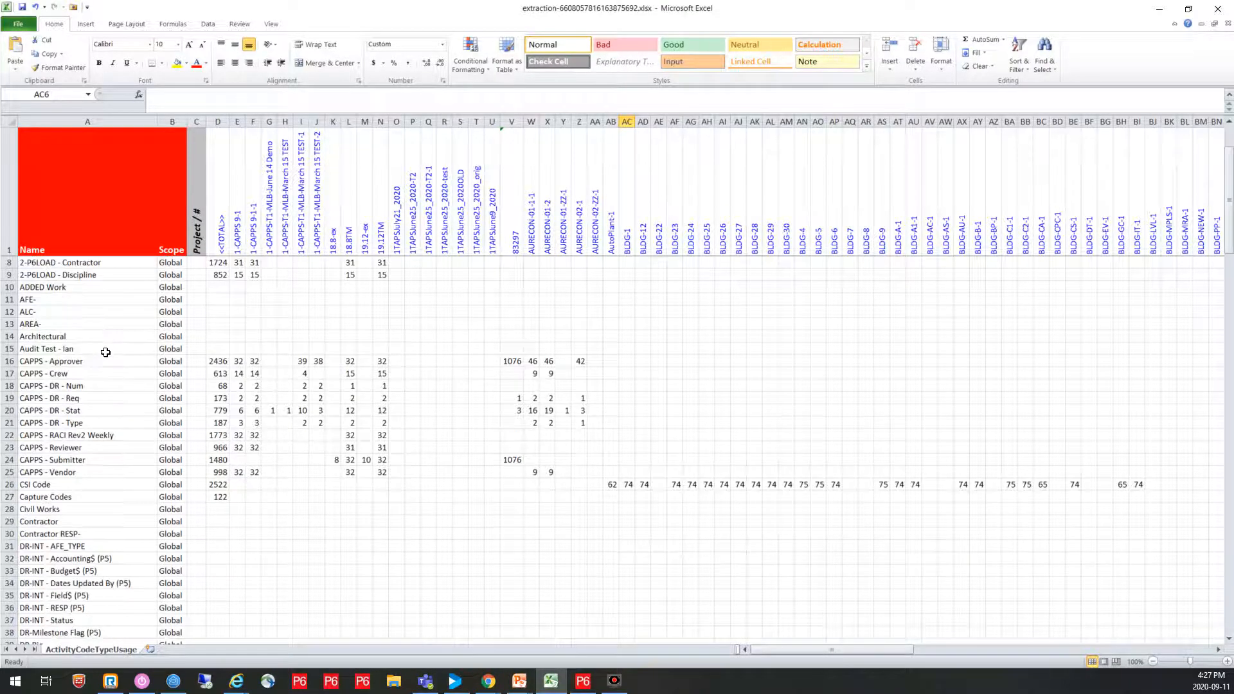
scroll(96, 342, "down", 20)
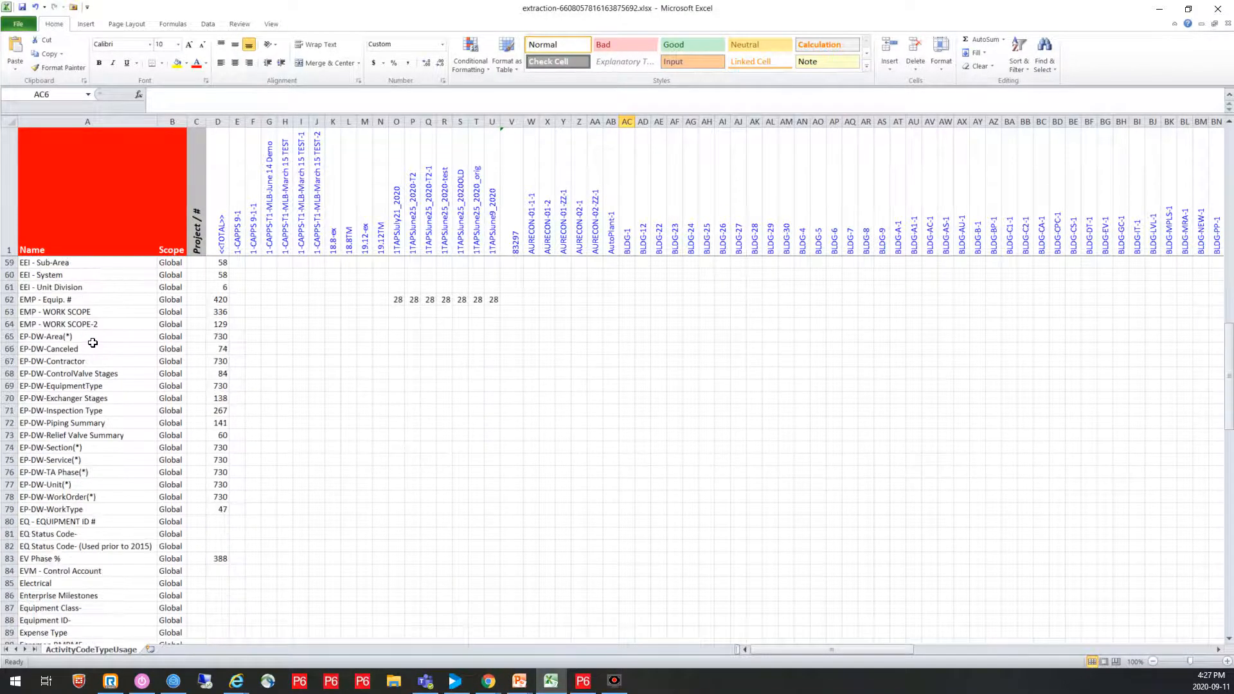
scroll(93, 343, "down", 6)
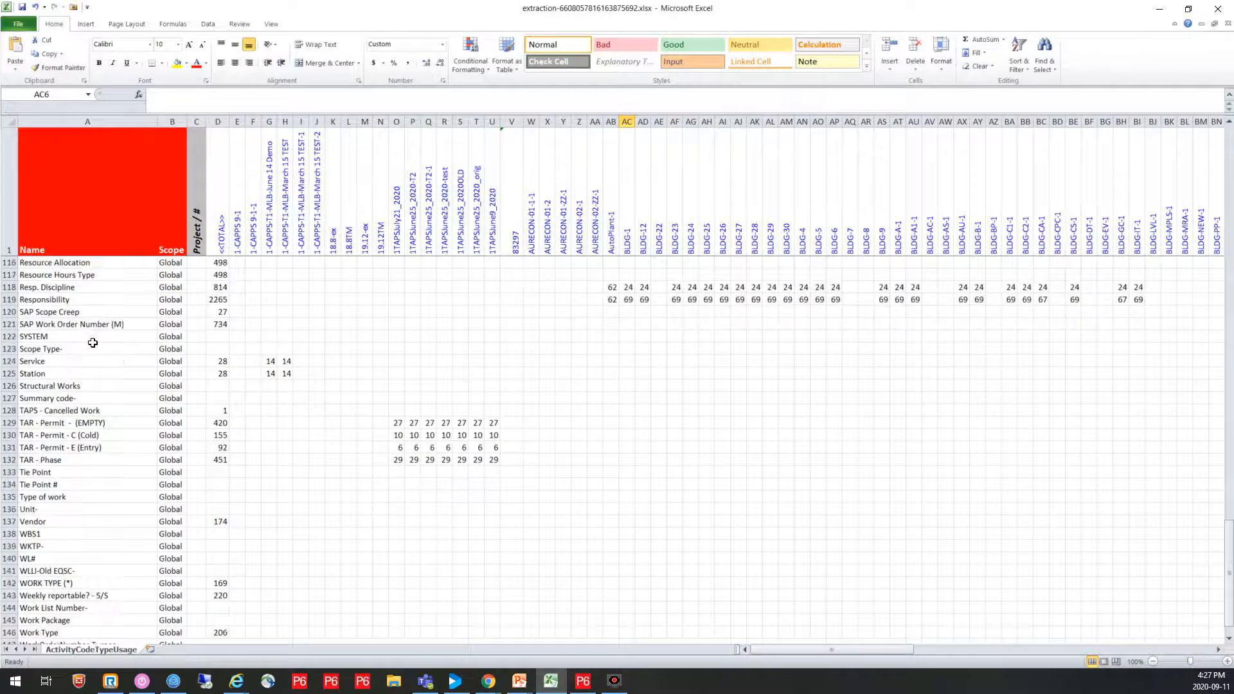
scroll(93, 343, "down", 4)
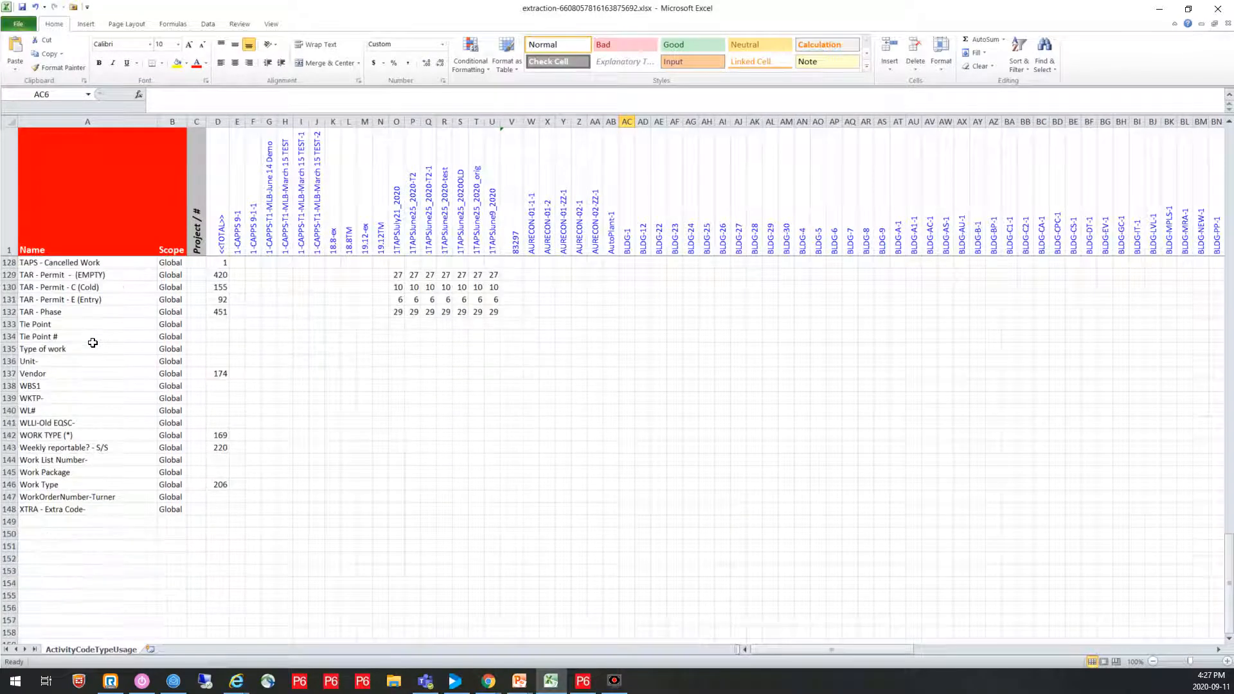
scroll(92, 342, "up", 5)
scroll(92, 343, "up", 20)
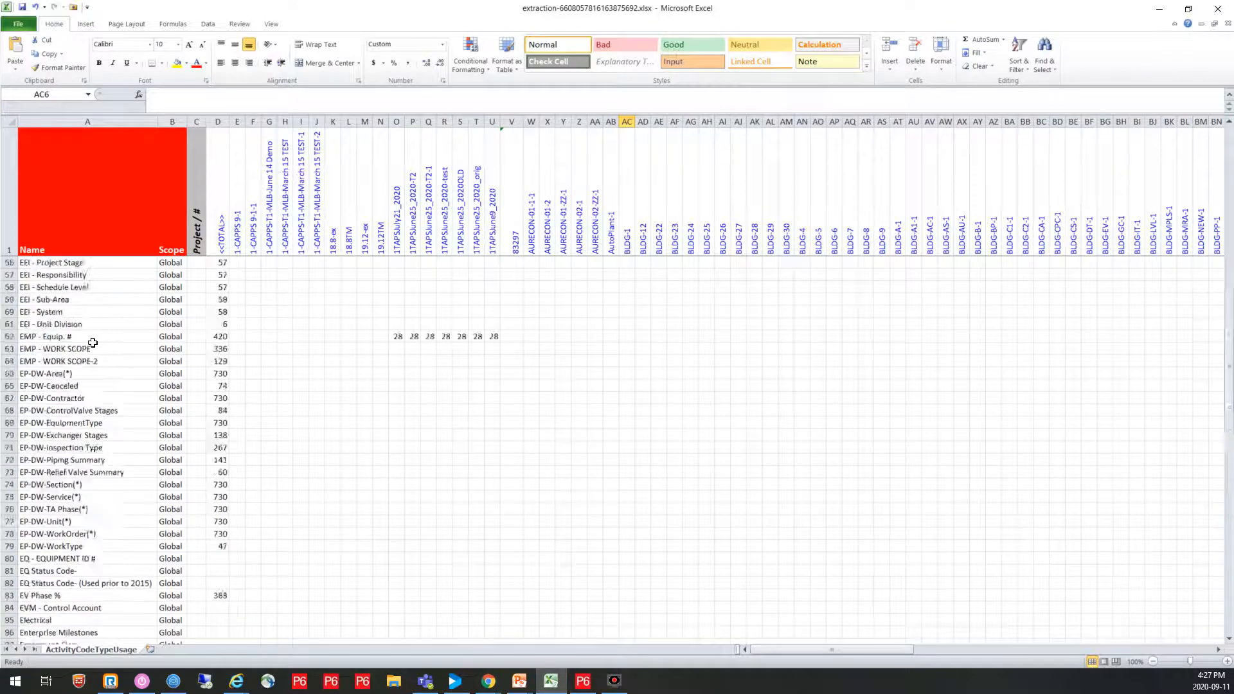
scroll(92, 342, "up", 14)
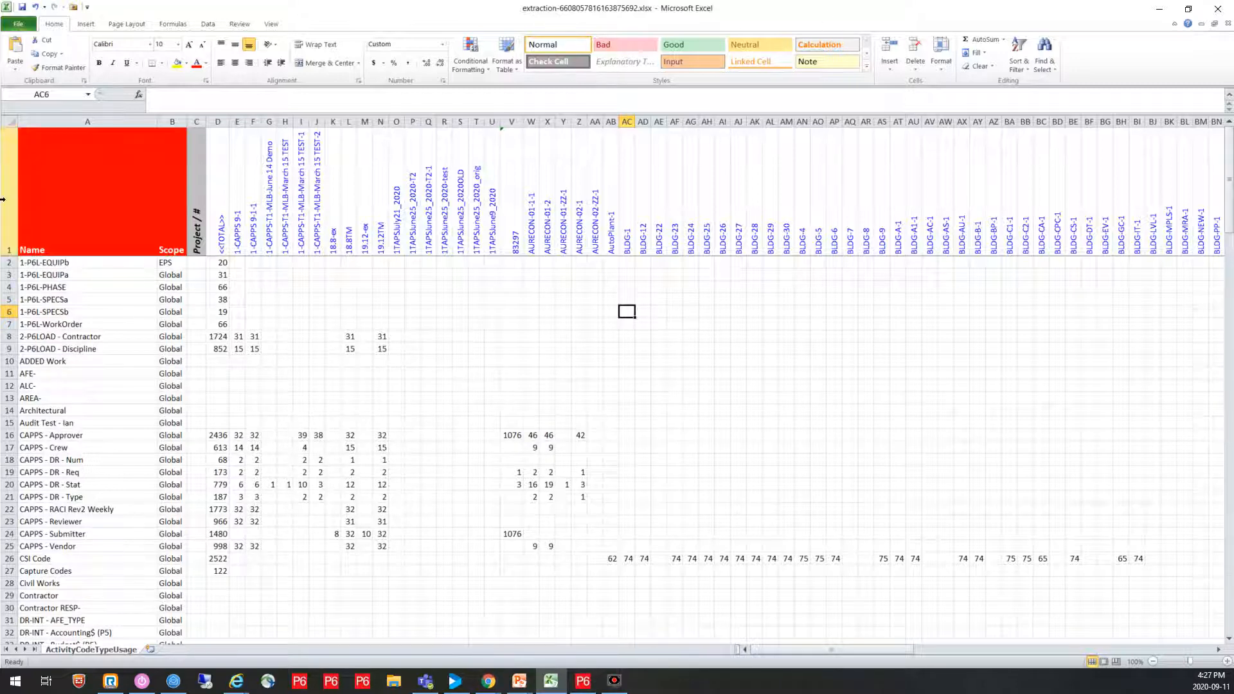
Add filters to the whole header row of the ActivityCodeTypeUsage sheet
key("ctrl+Home")
key("shift+space")
left_click(1019, 51)
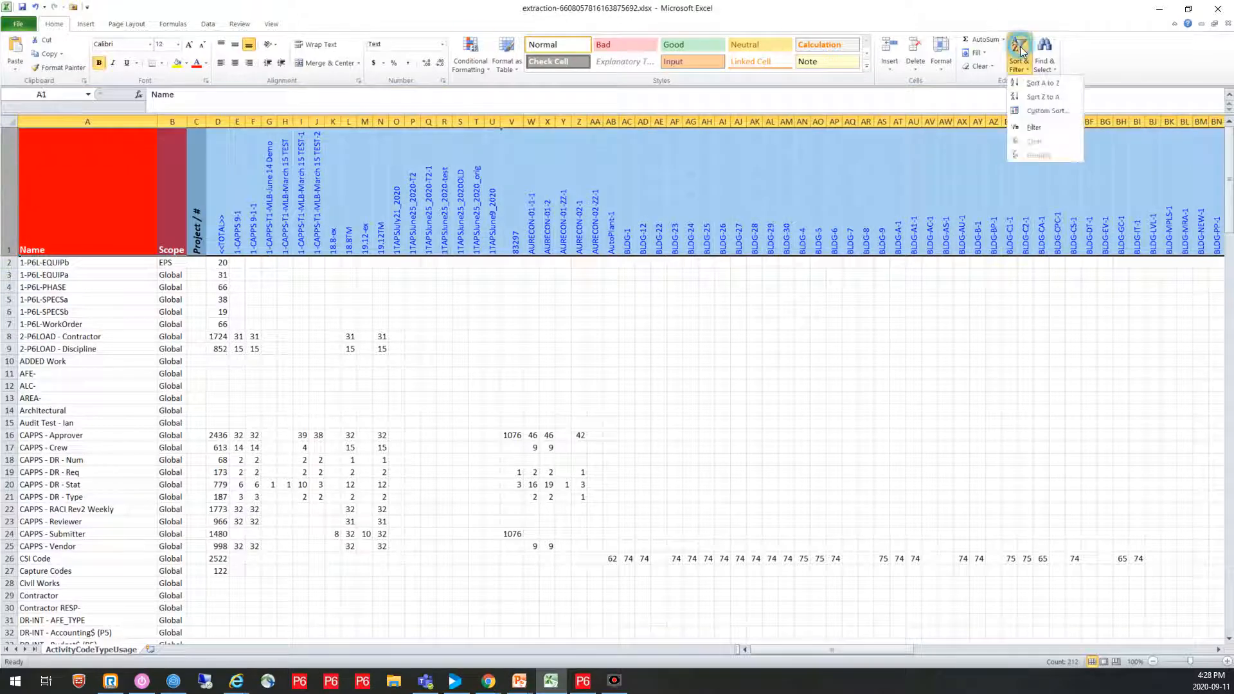
left_click(1036, 138)
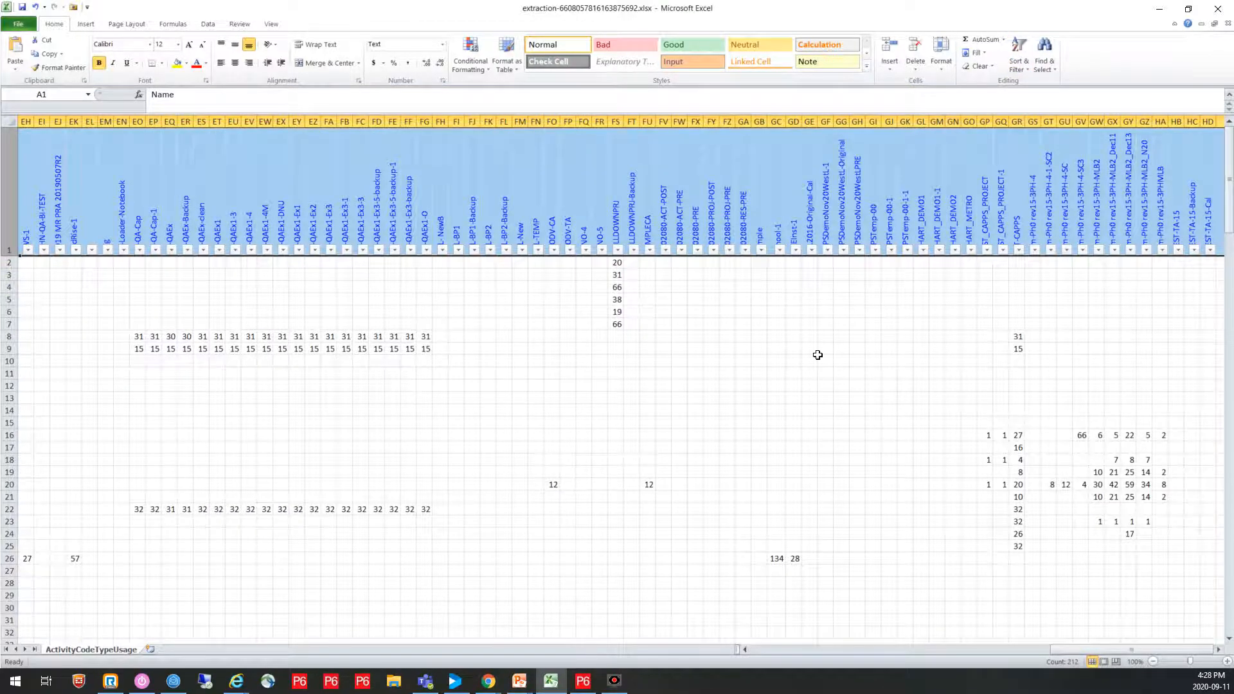
key("ctrl+End")
key("ctrl+Home")
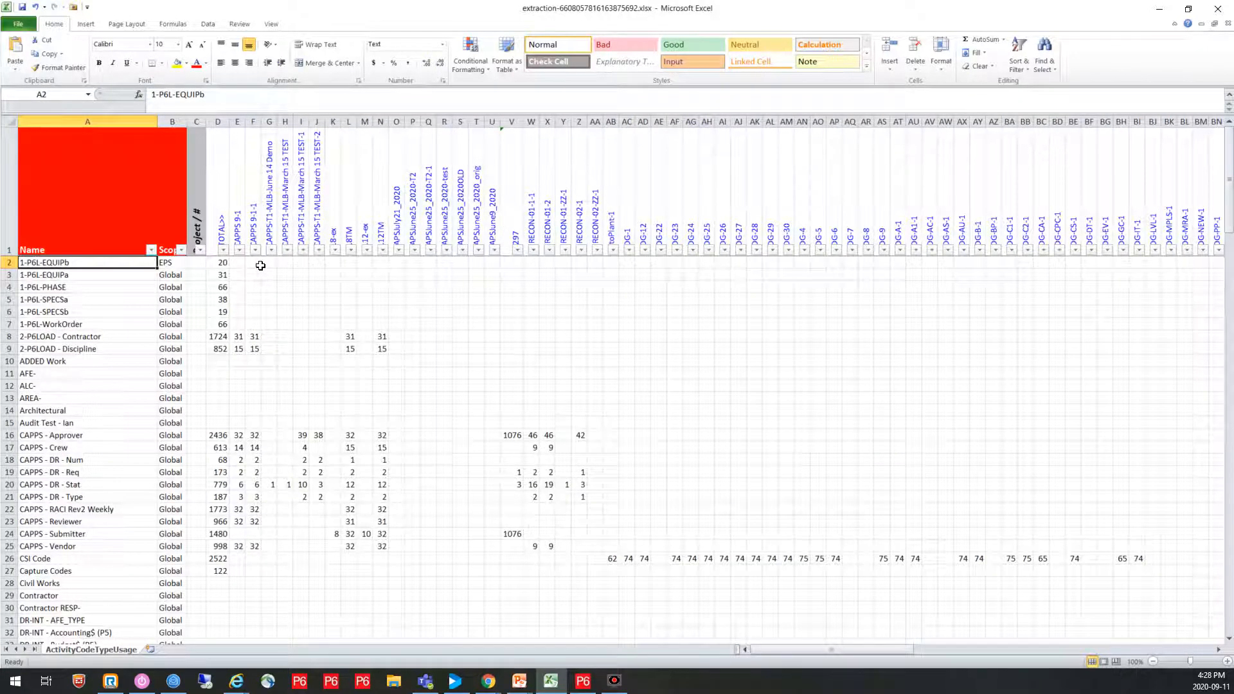
Filter the <<TOTAL>> column to only blanks to list the activity codes with no usage
left_click(225, 252)
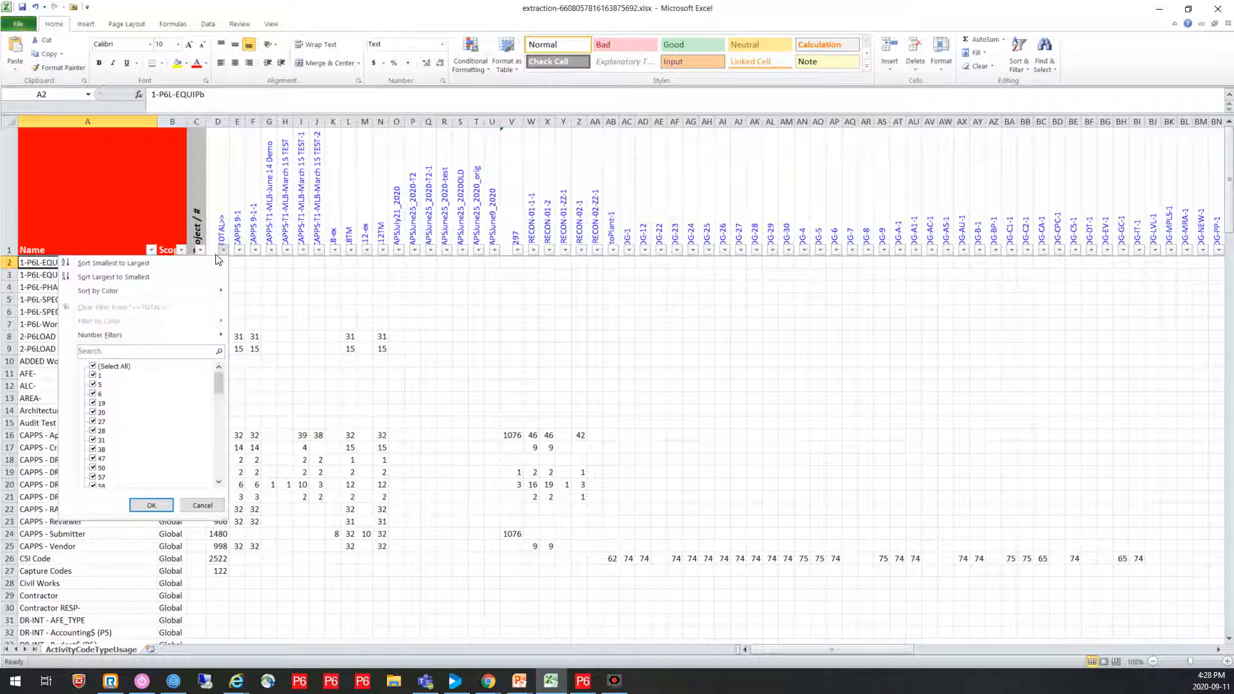
left_click(94, 367)
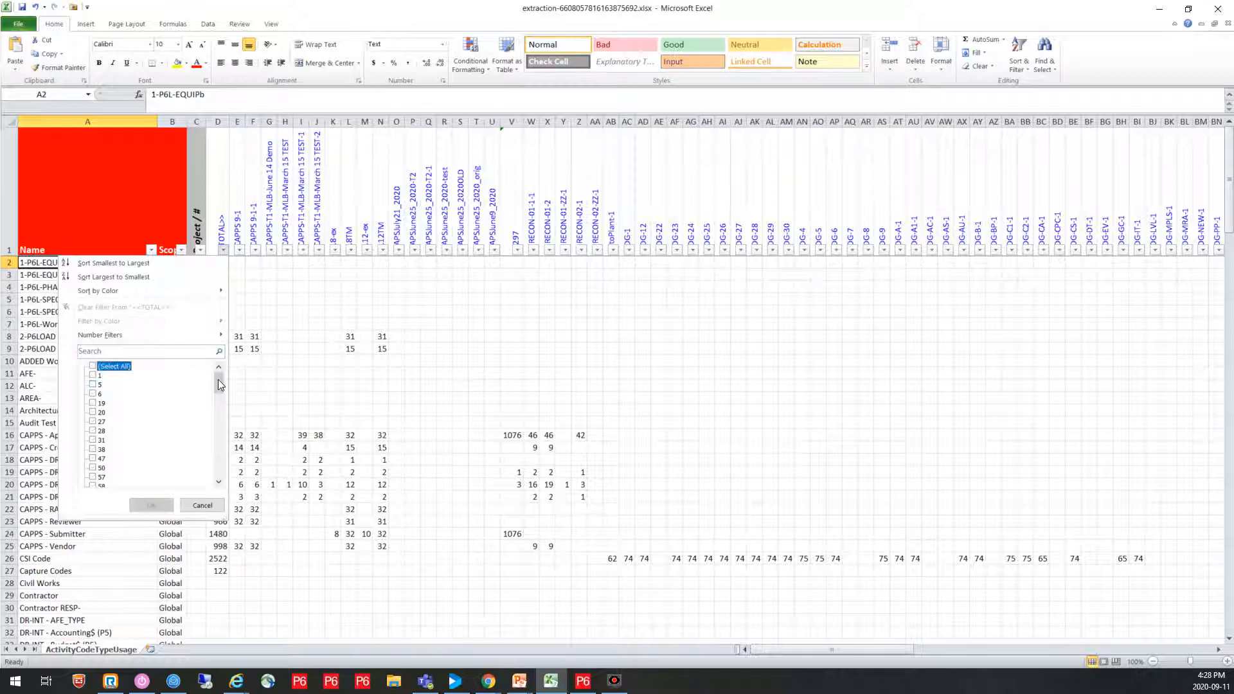
scroll(103, 450, "down", 10)
left_click(100, 479)
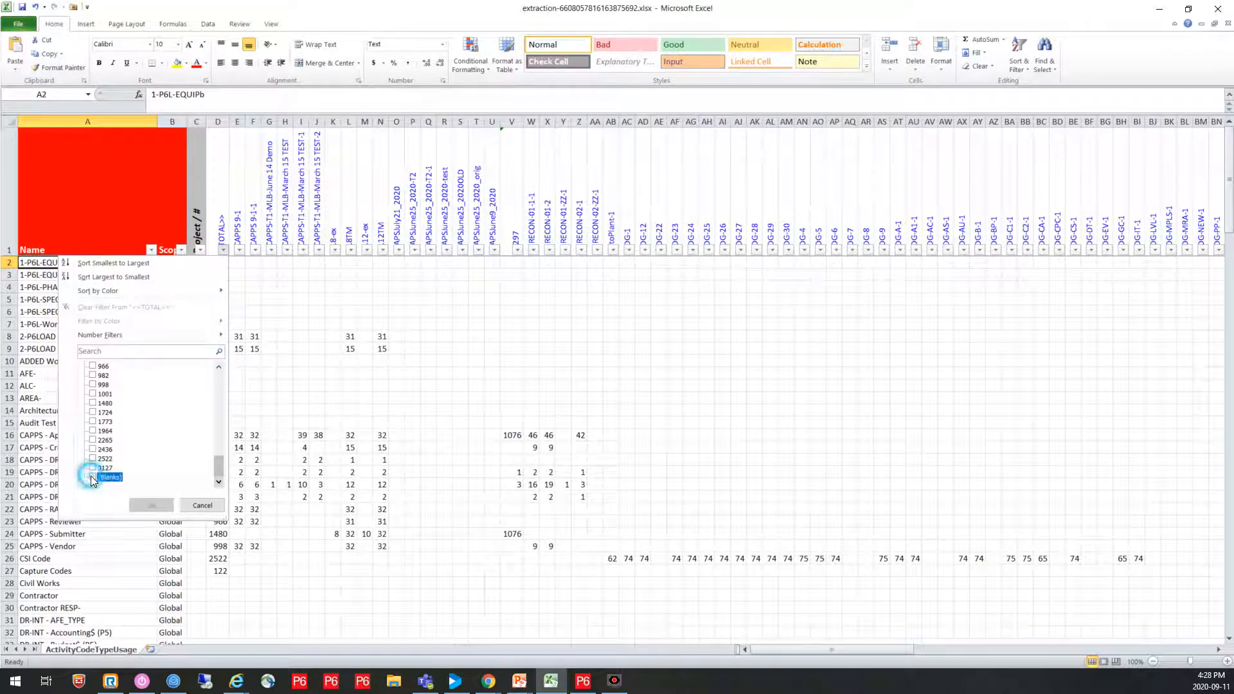
left_click(153, 505)
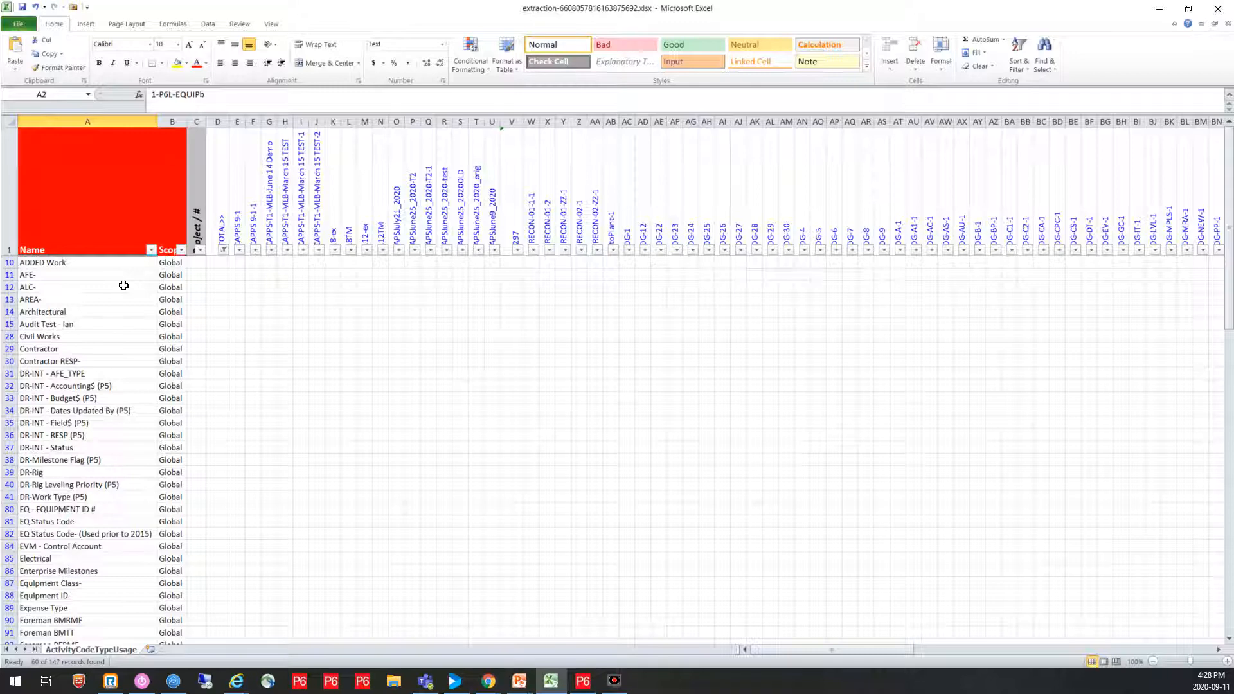
Change the <<TOTAL>> column filter to include every value except blanks, listing only the activity codes in use
left_click(223, 250)
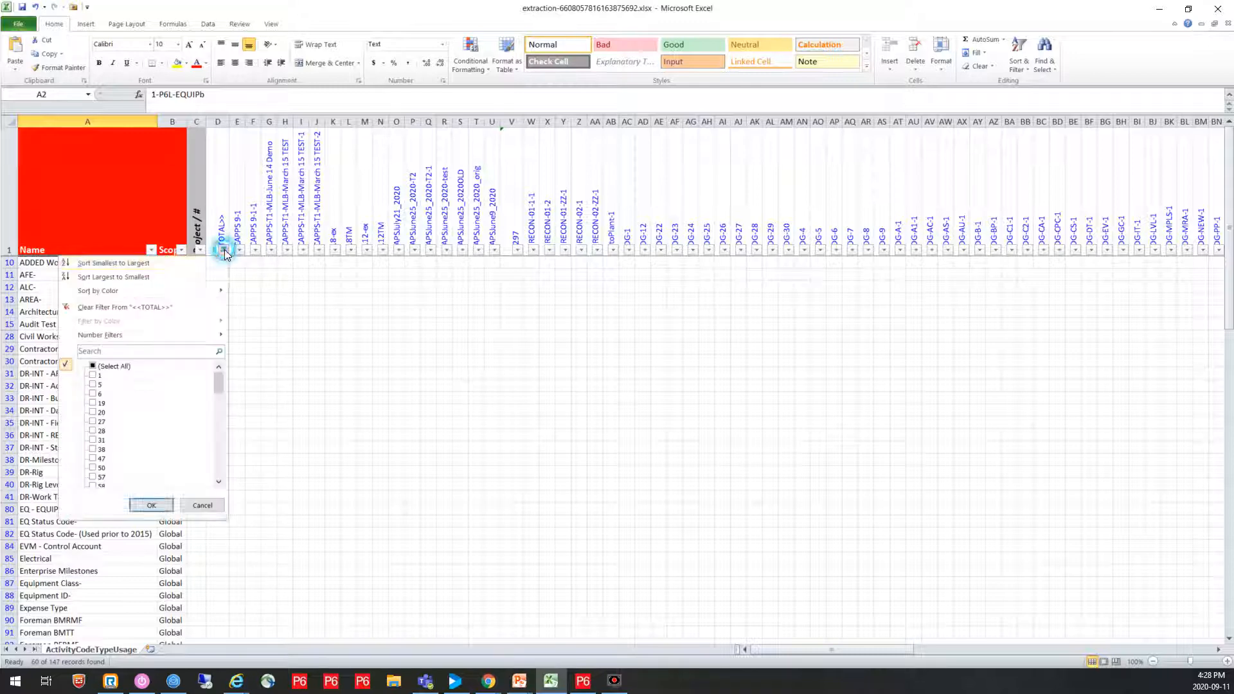
left_click(94, 366)
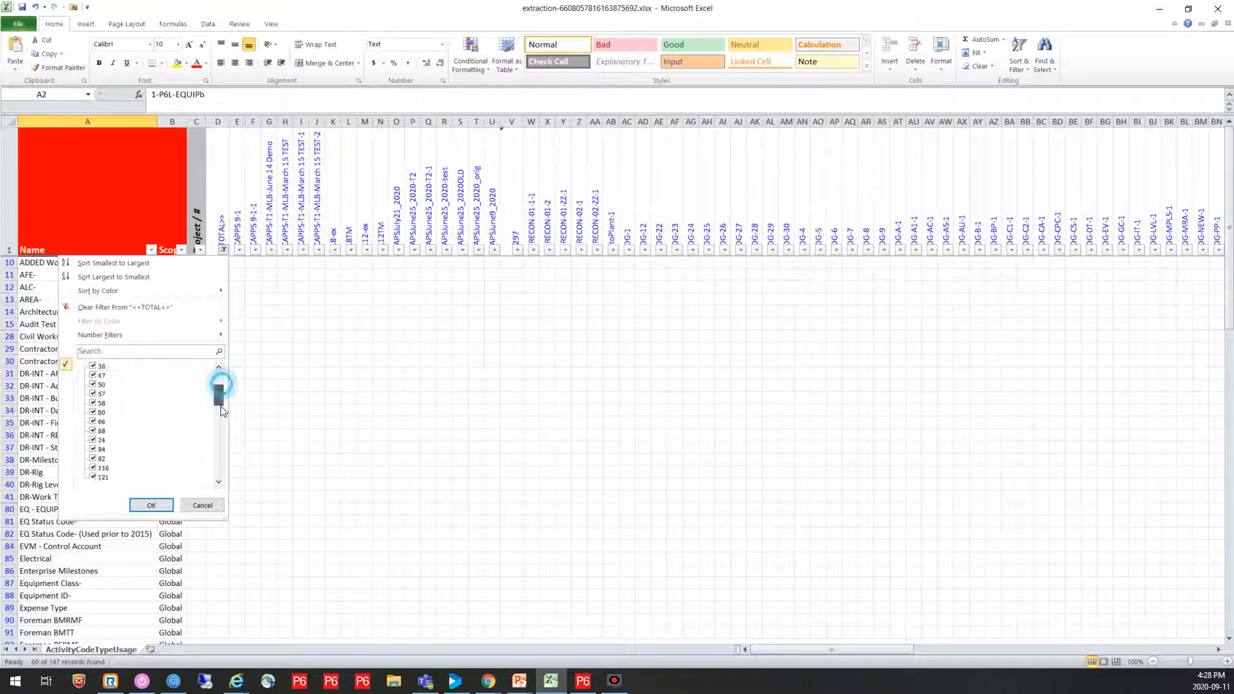
left_click_drag(219, 384, 219, 468)
left_click(95, 479)
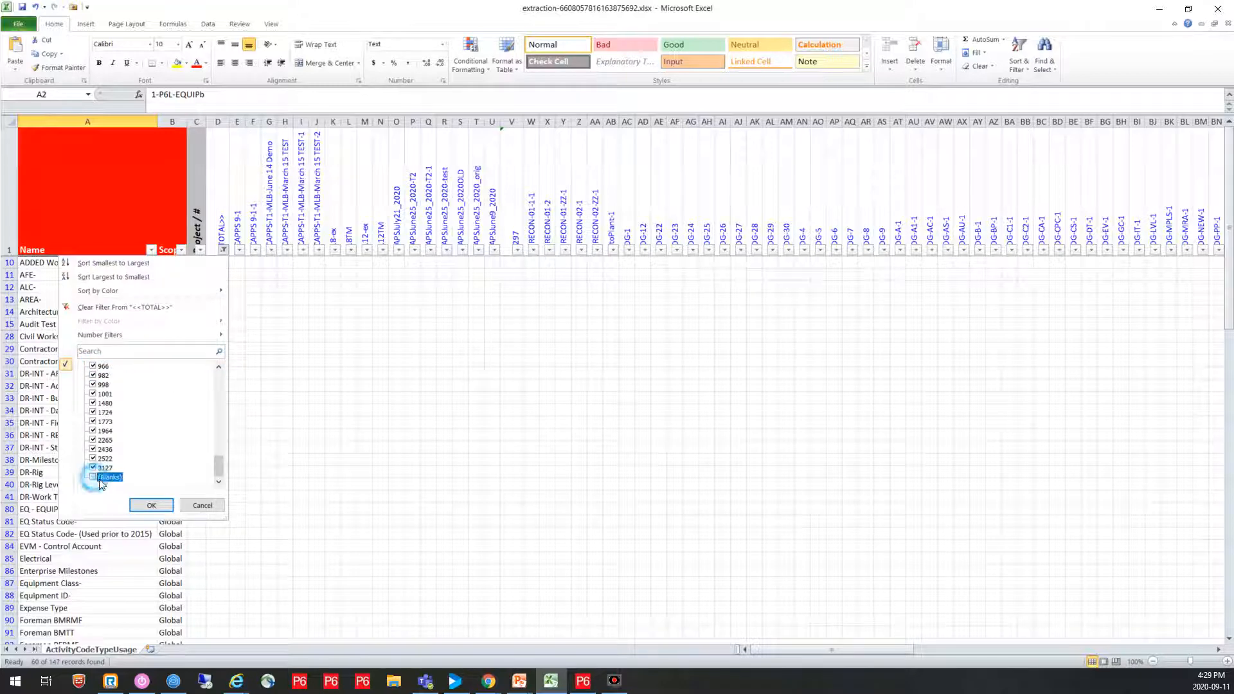
left_click(151, 505)
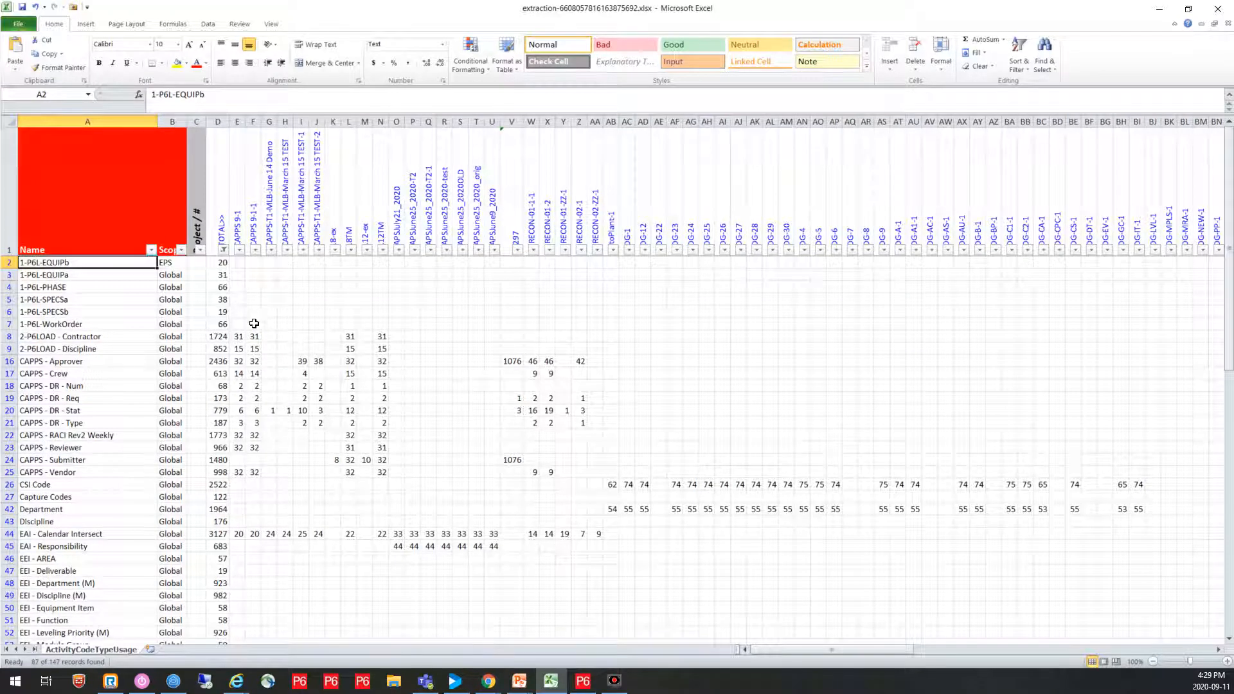
Compare the similarly named code pairs 1-P6L-SPECSa and 1-P6L-SPECSb, and 1-P6L-EQUIPb and 1-P6L-EQUIPa
left_click(95, 300)
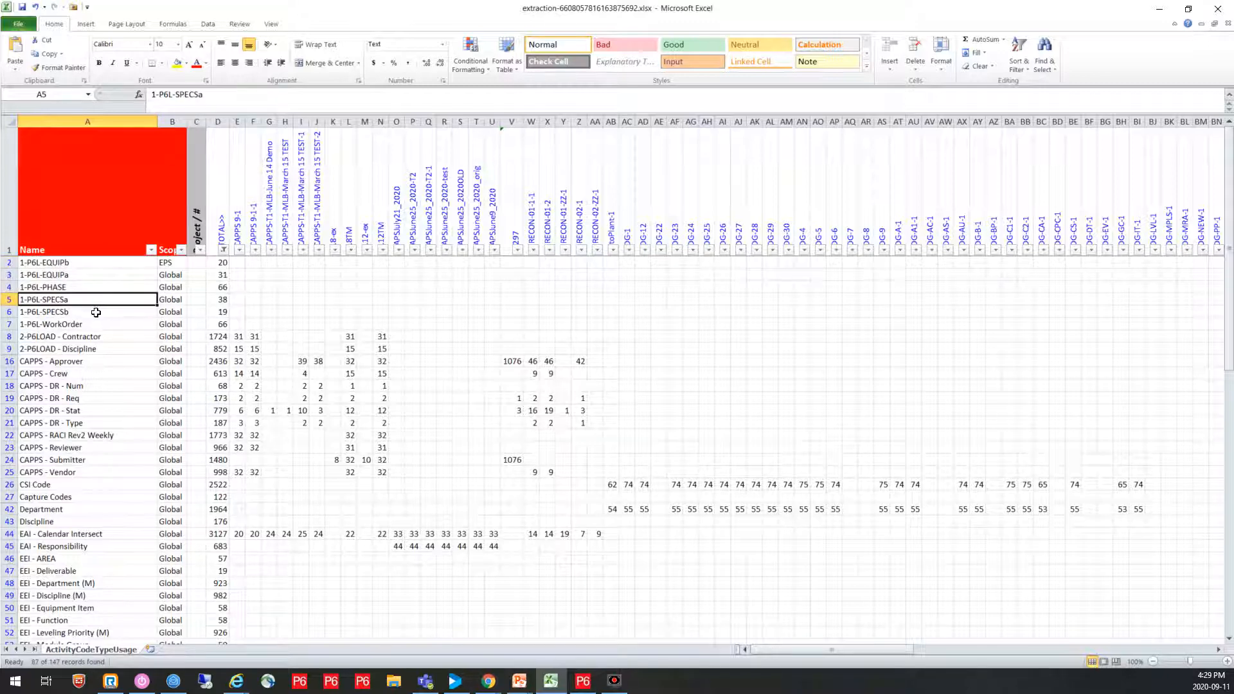
left_click(95, 312, "ctrl")
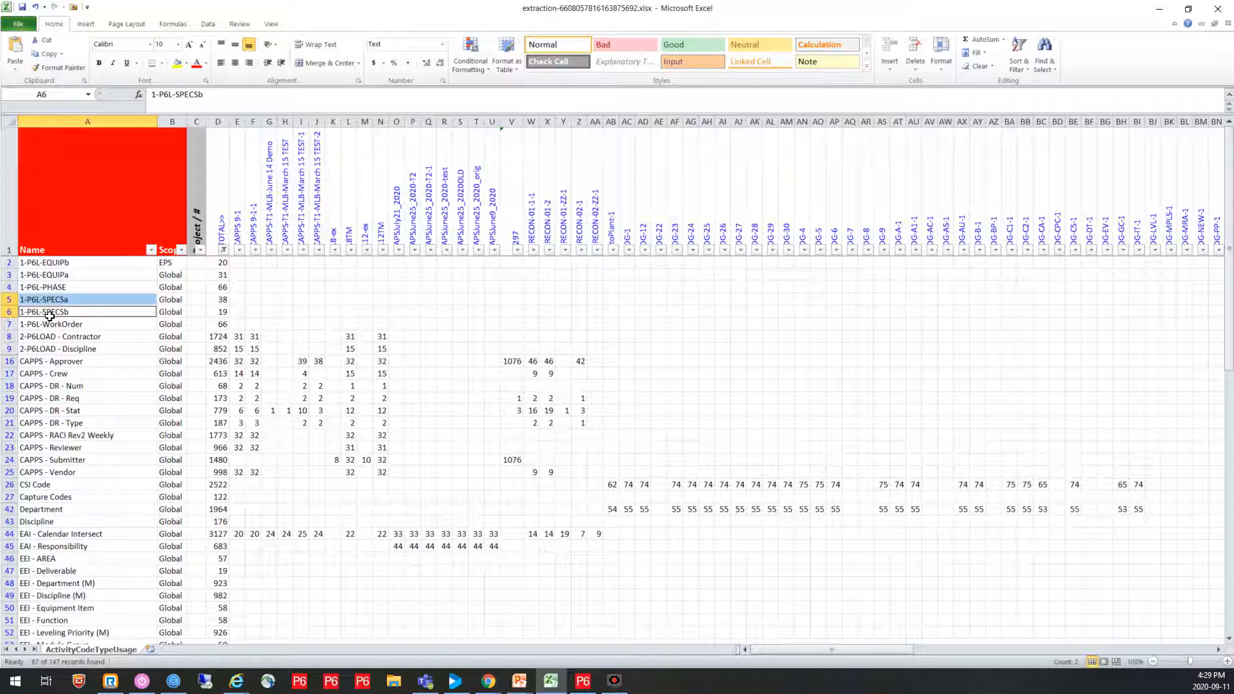
left_click_drag(93, 261, 90, 275)
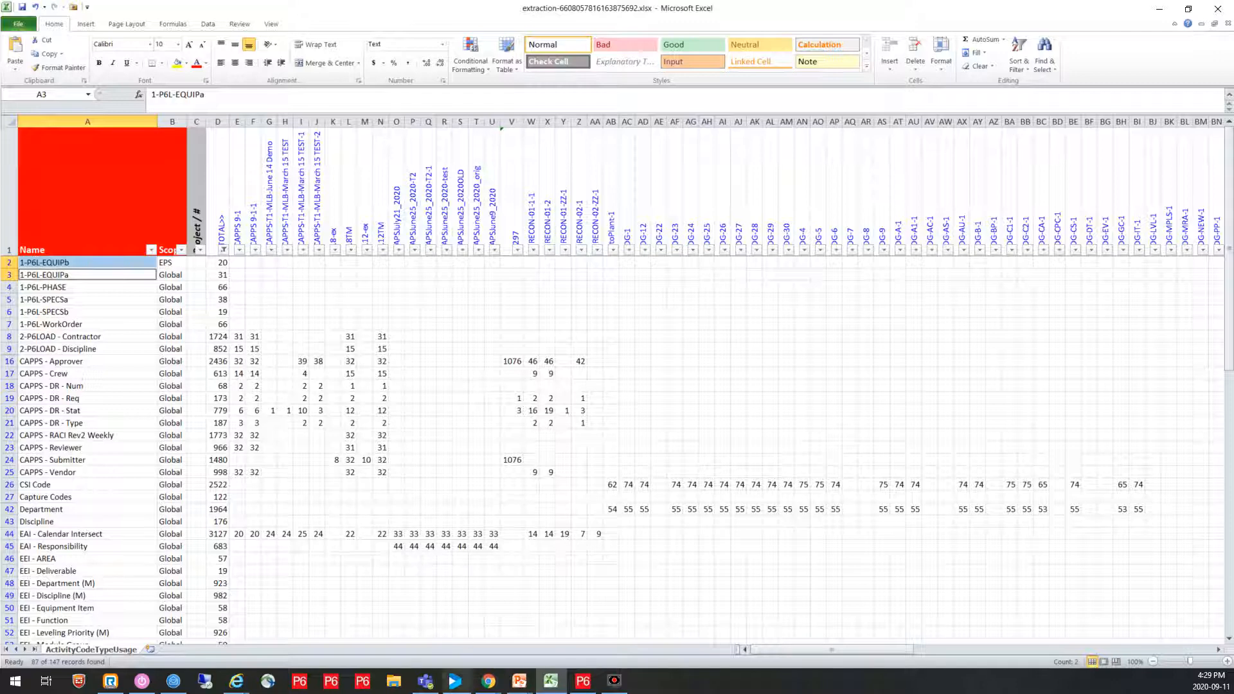
Switch to Primavera P6 and compare the values of global activity code 1-P6L-EQUIPa with EPS code 1-P6L-EQUIPb
left_click(583, 682)
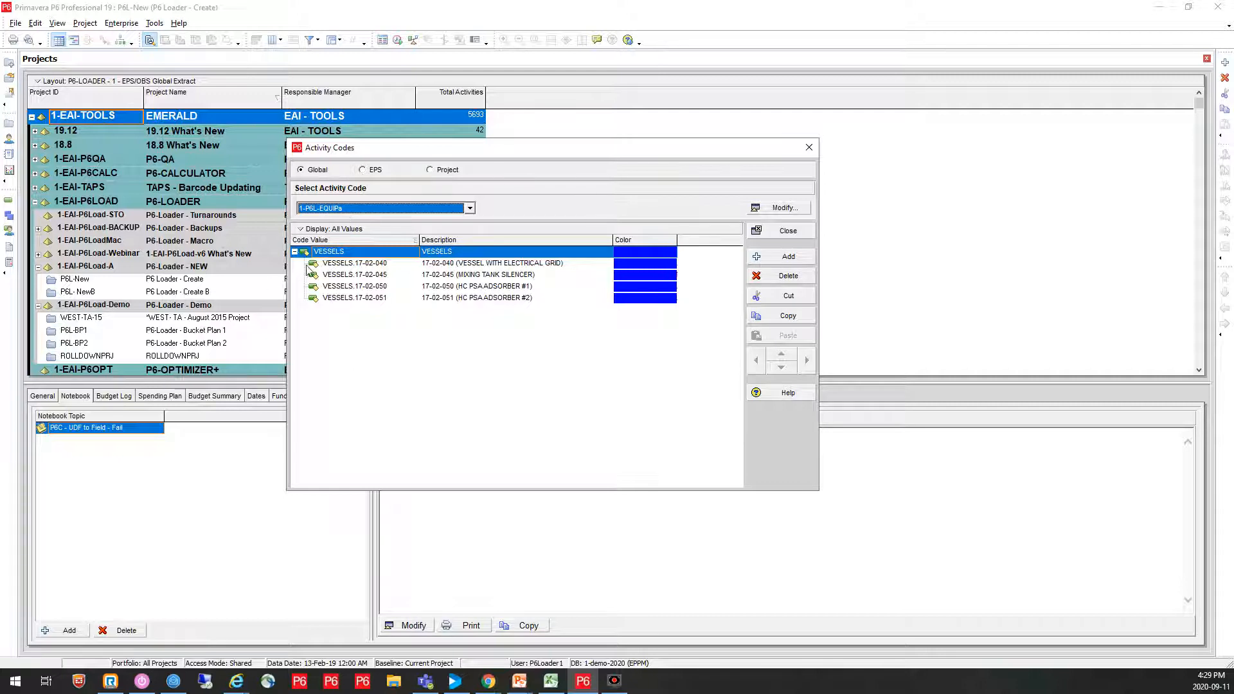
left_click(372, 172)
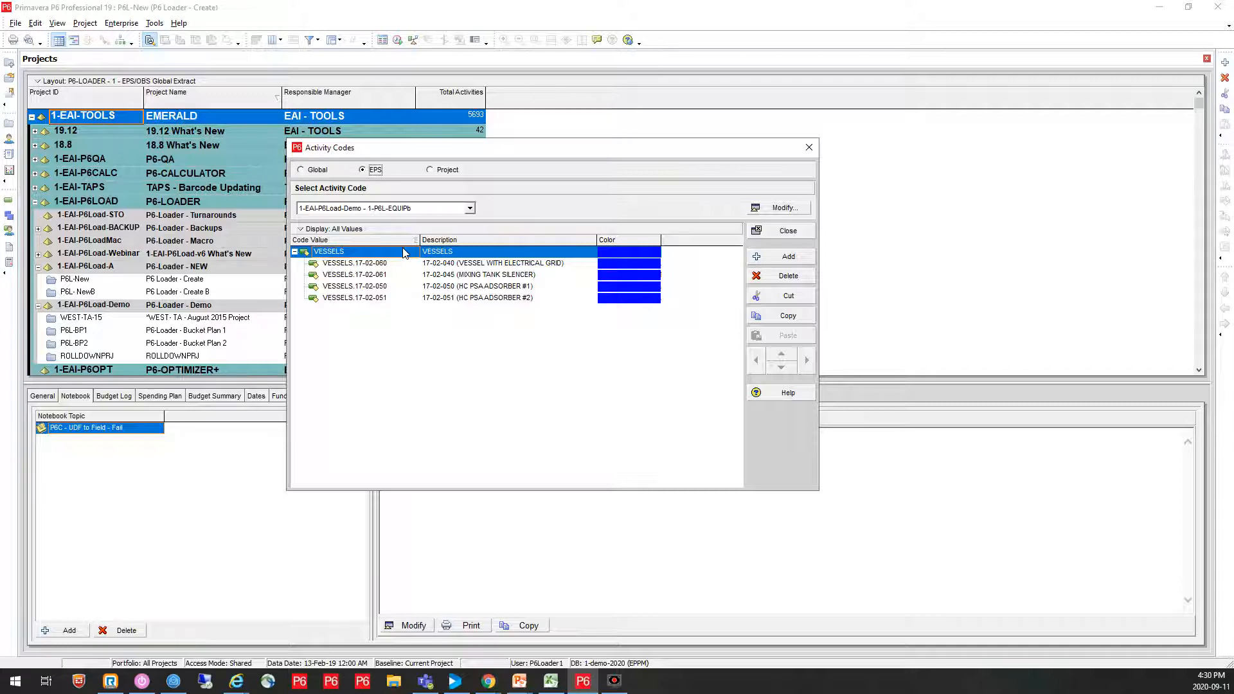
Return to the Excel workbook, select the 1-P6L-EQUIPb and 1-P6L-EQUIPa rows and check which project uses them
left_click(551, 681)
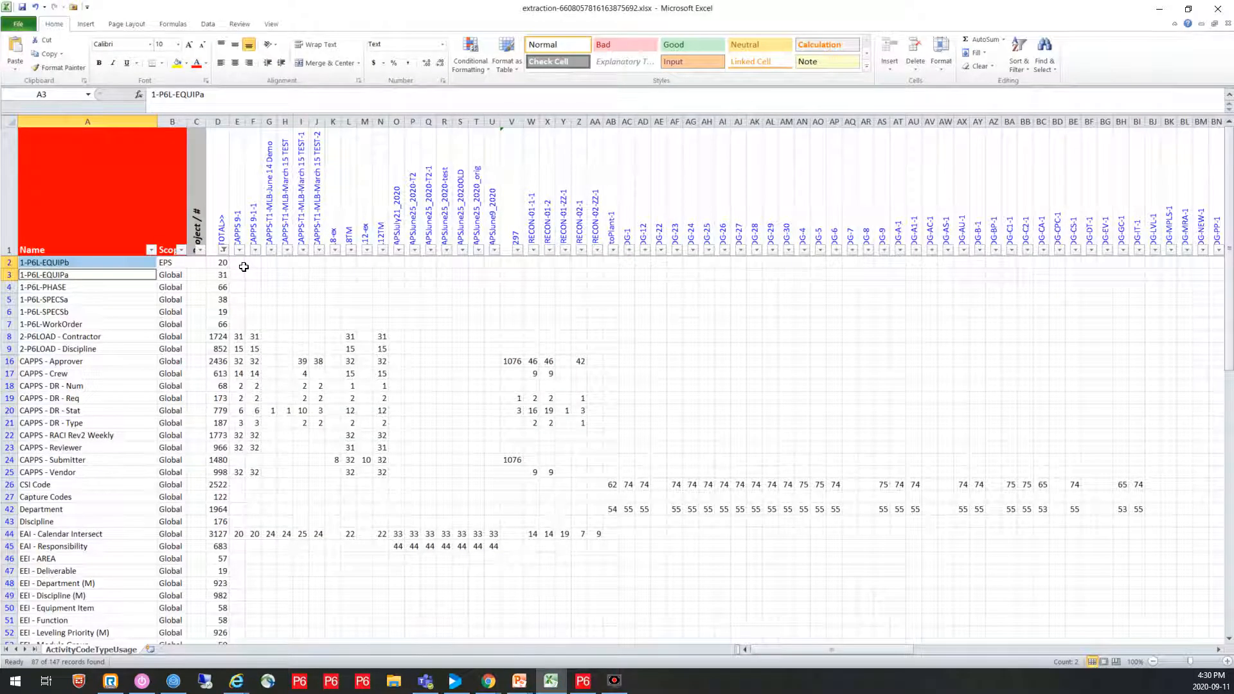
left_click(10, 262)
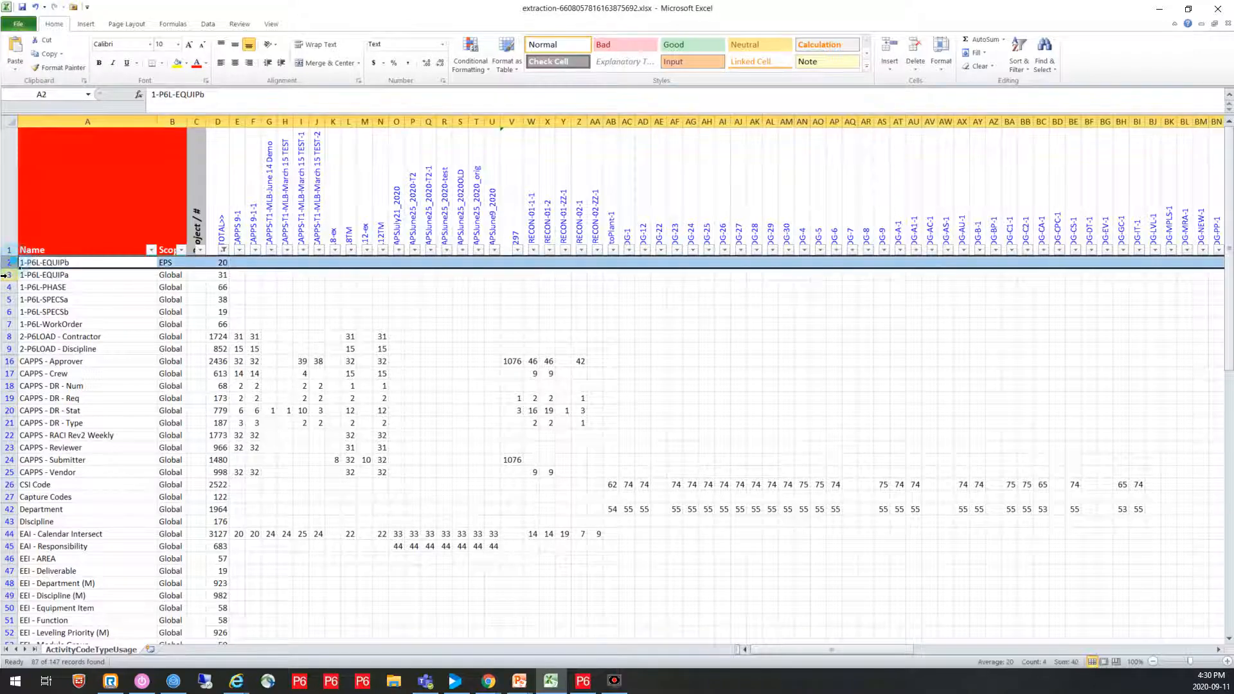
left_click(9, 275, "shift")
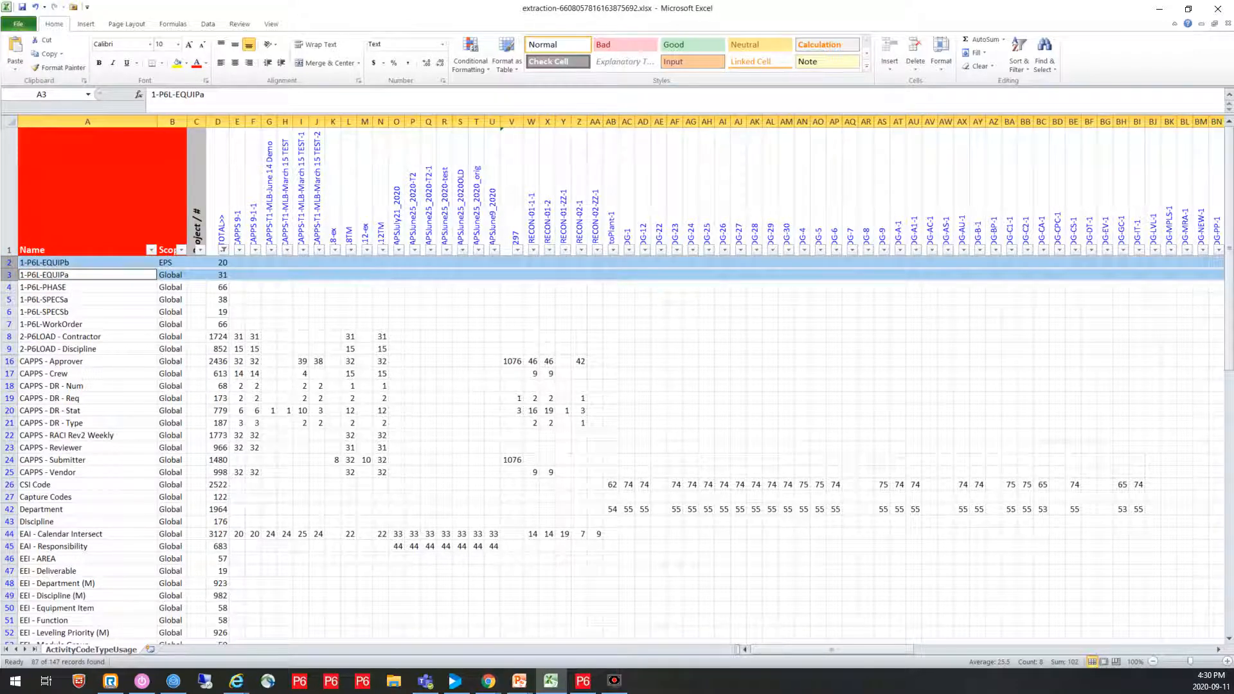
left_click(1190, 650)
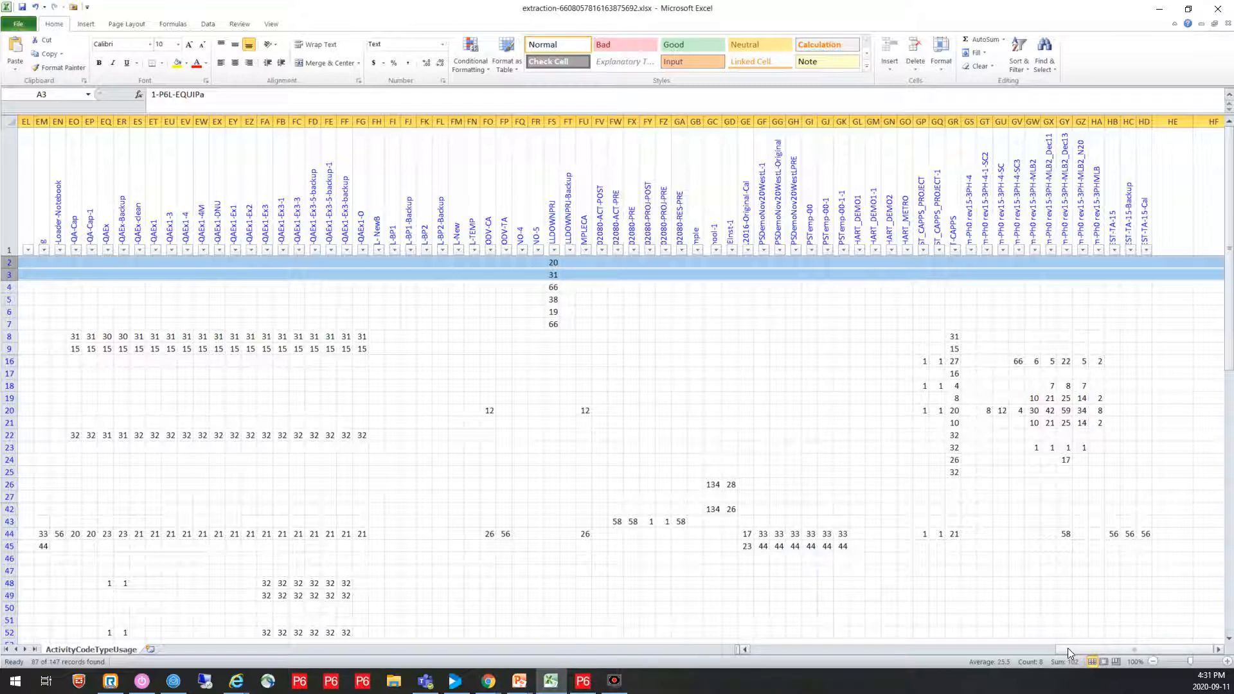
left_click_drag(1067, 647, 759, 649)
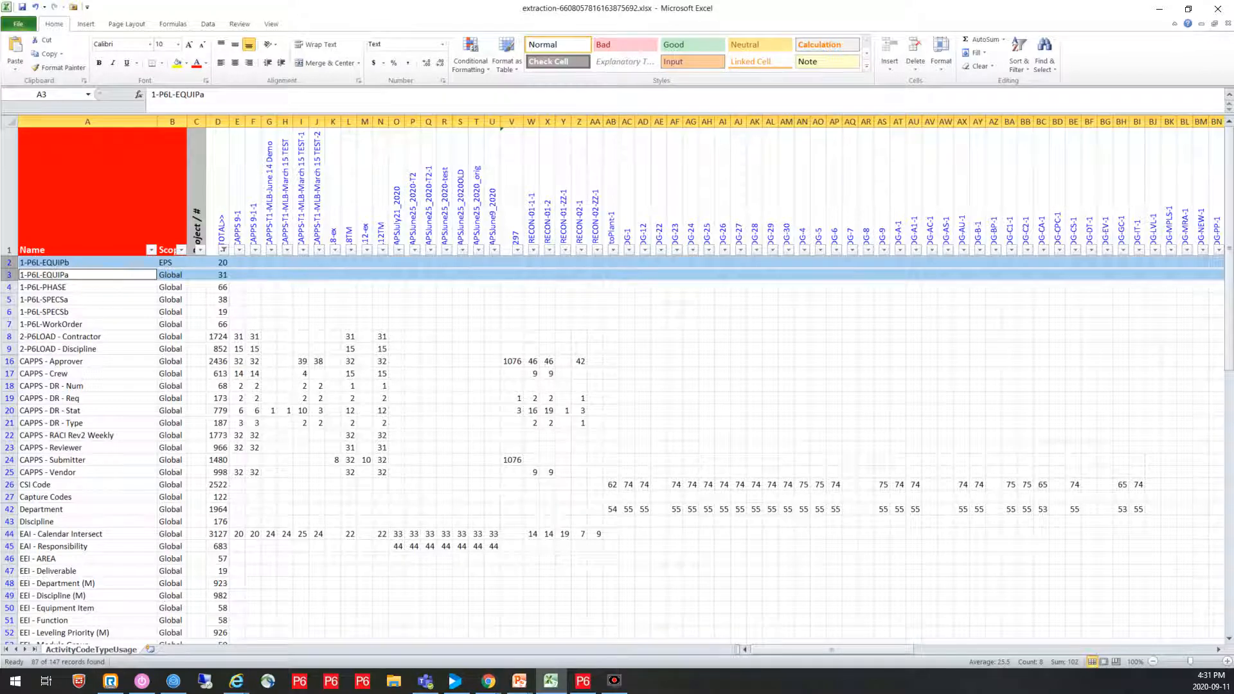
key("alt+Tab")
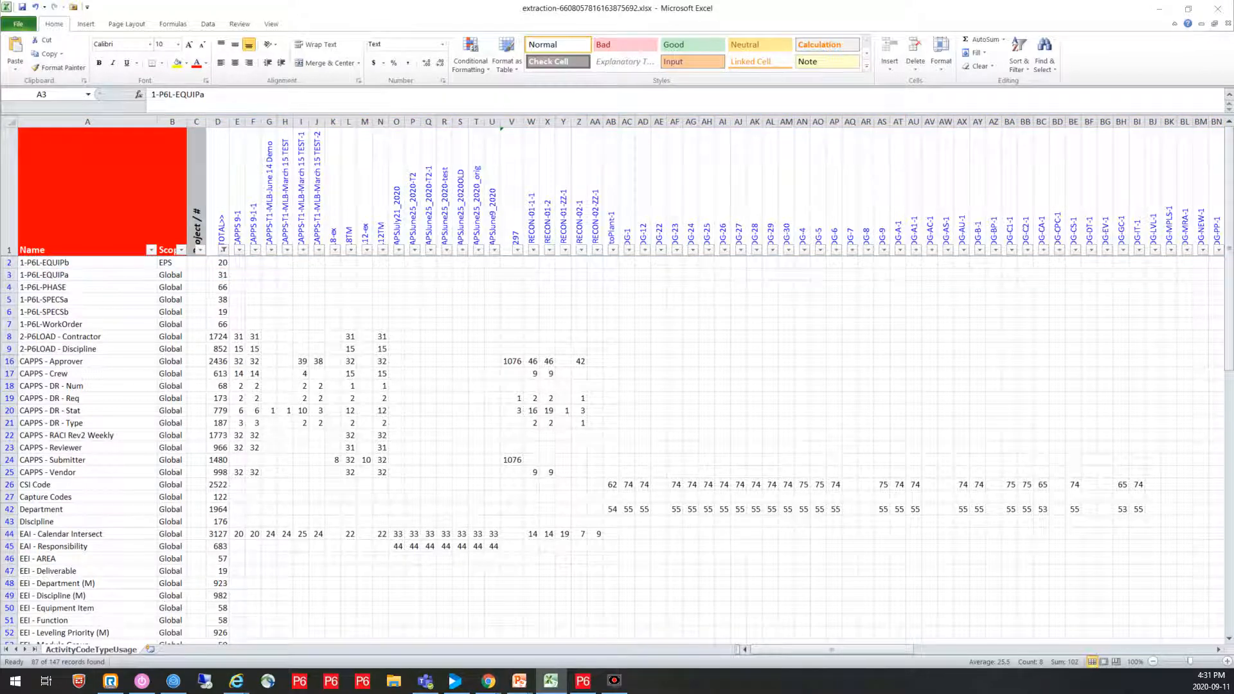